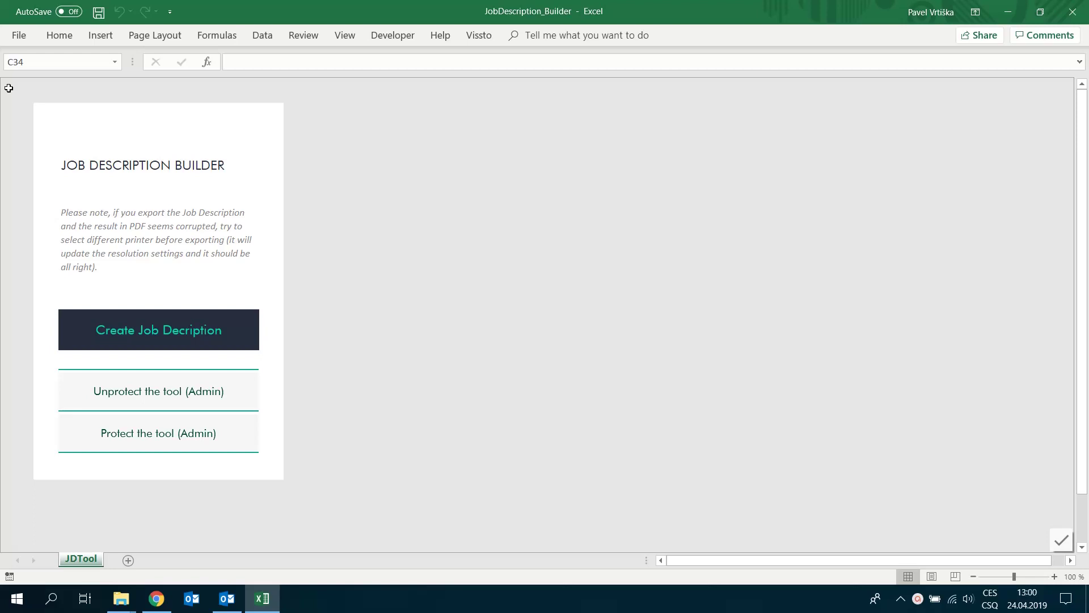
Start a job description with family Accounting & Finance, function Controlling, department Finance.
click(160, 337)
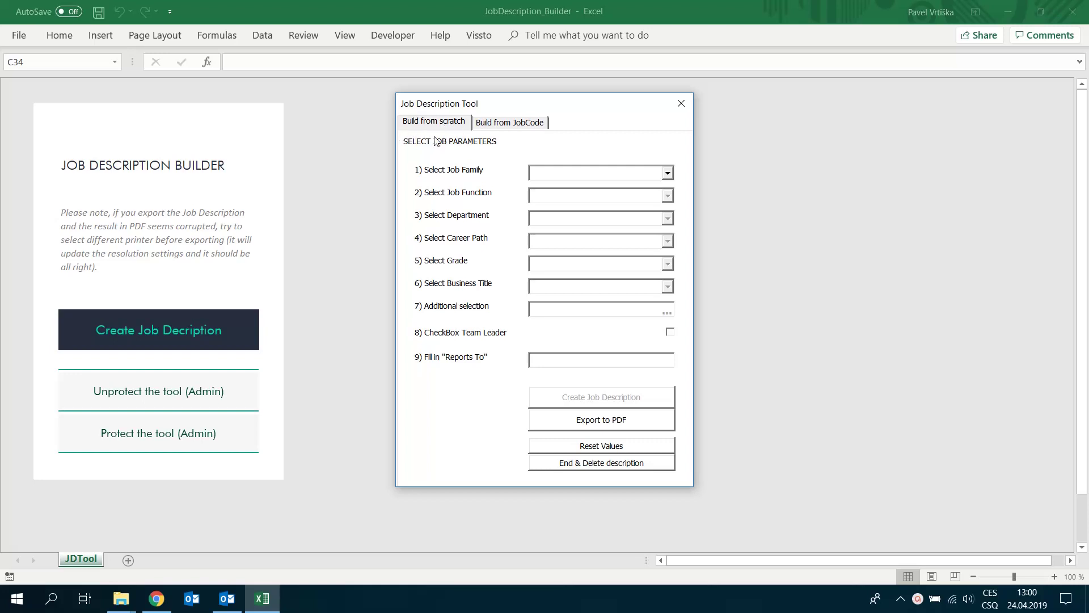
click(668, 175)
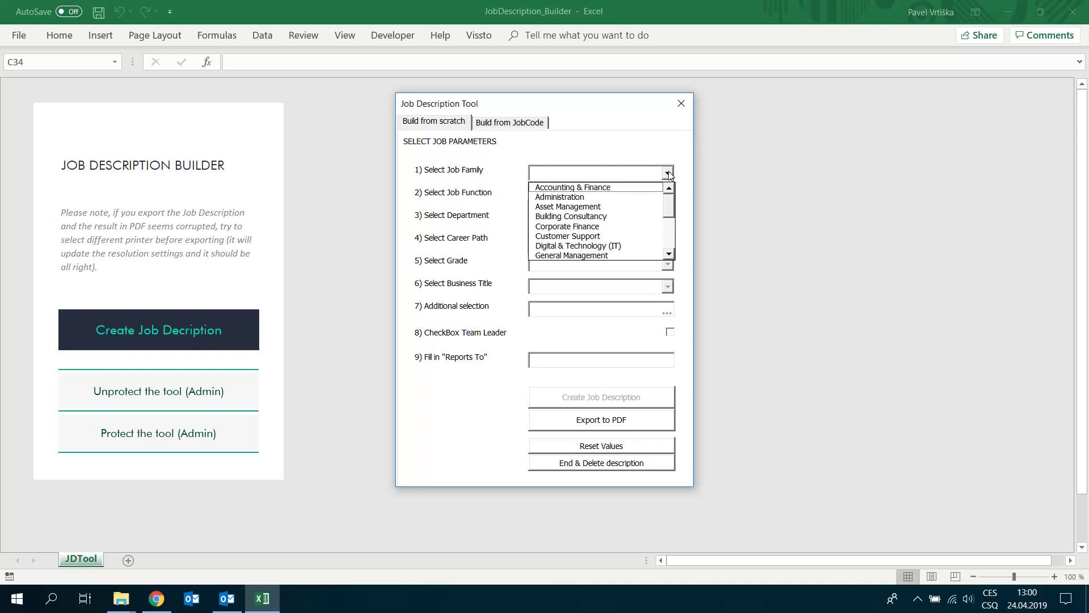
click(655, 188)
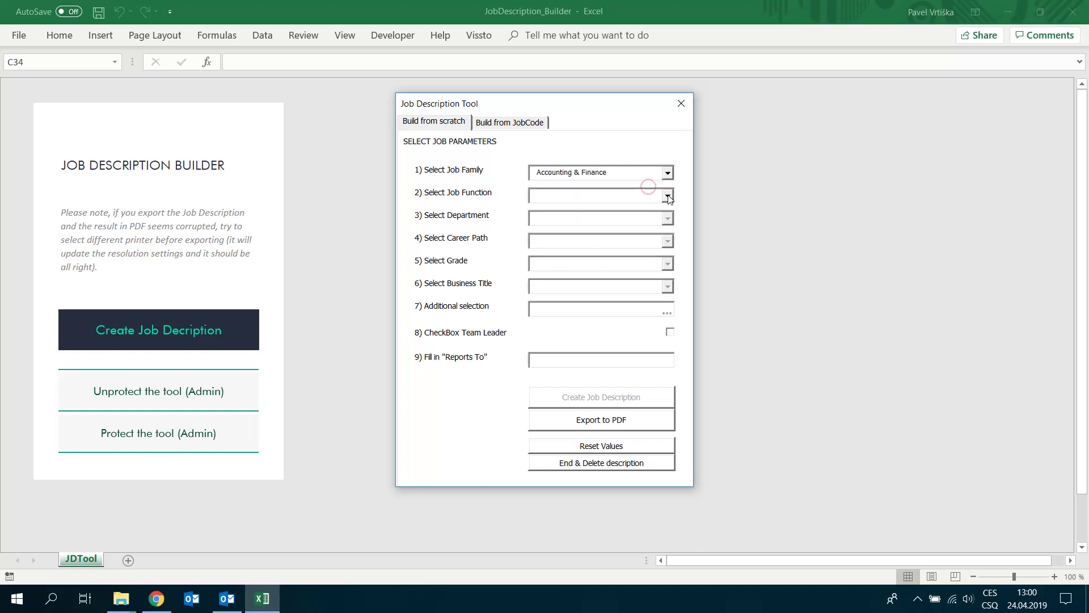
click(667, 196)
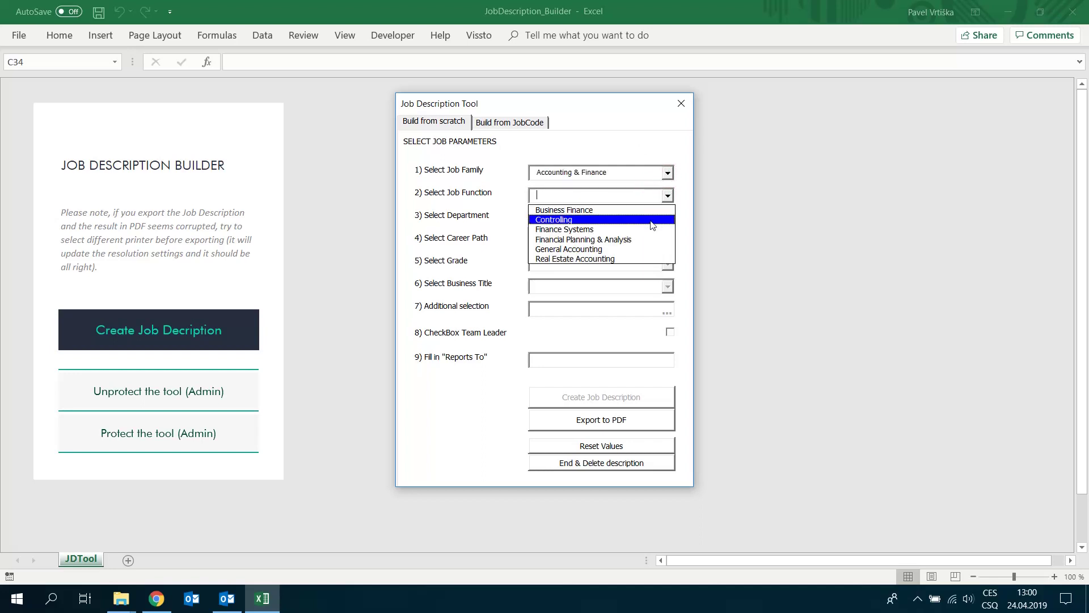
click(596, 219)
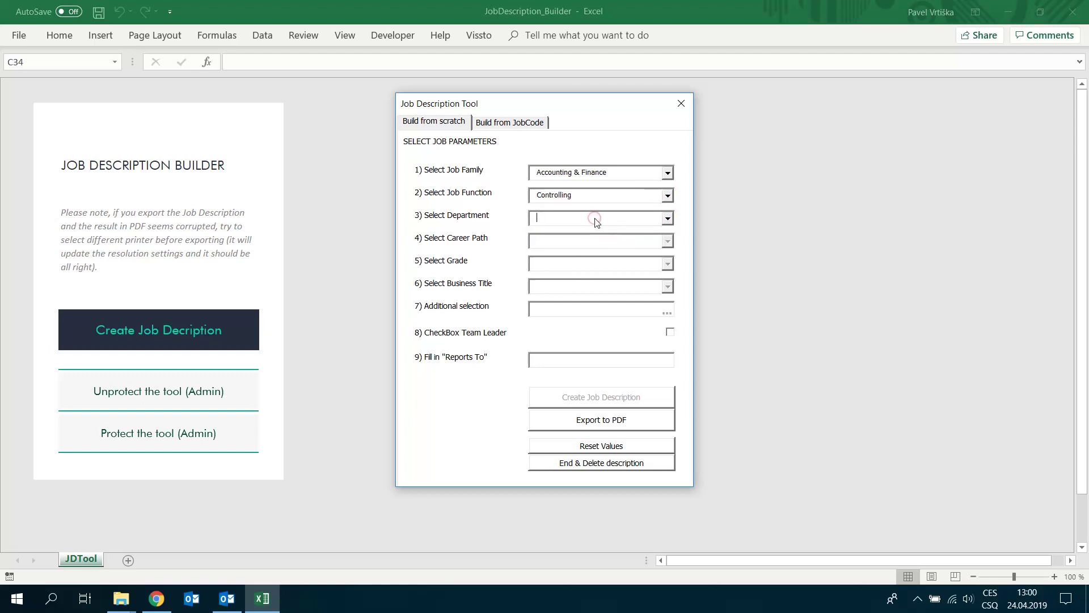
click(668, 218)
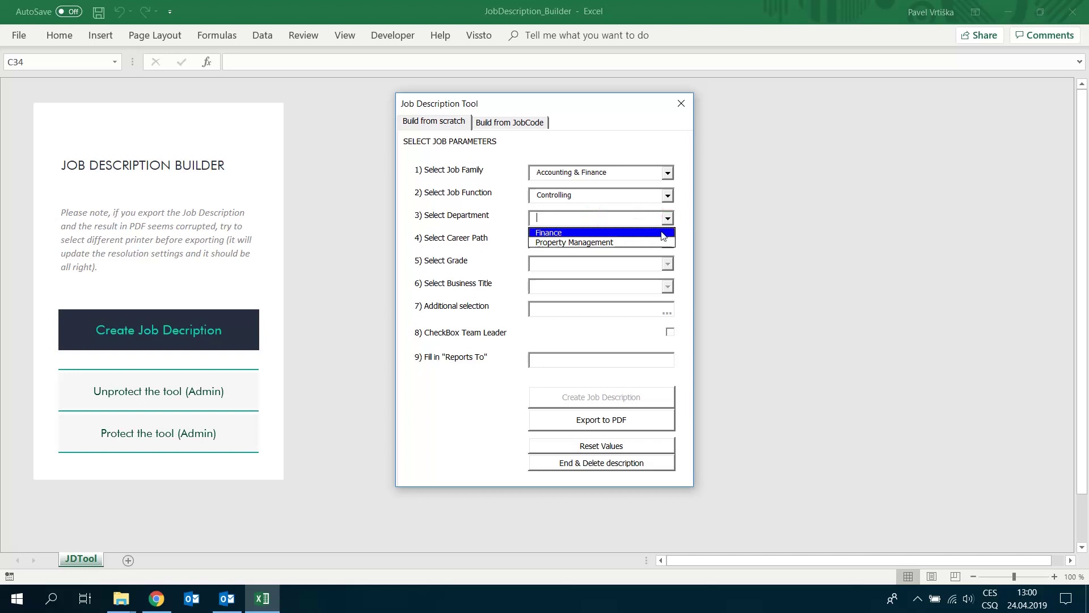
click(665, 233)
Set career path Management, grade 12 and business title 'Head of ...'.
click(668, 241)
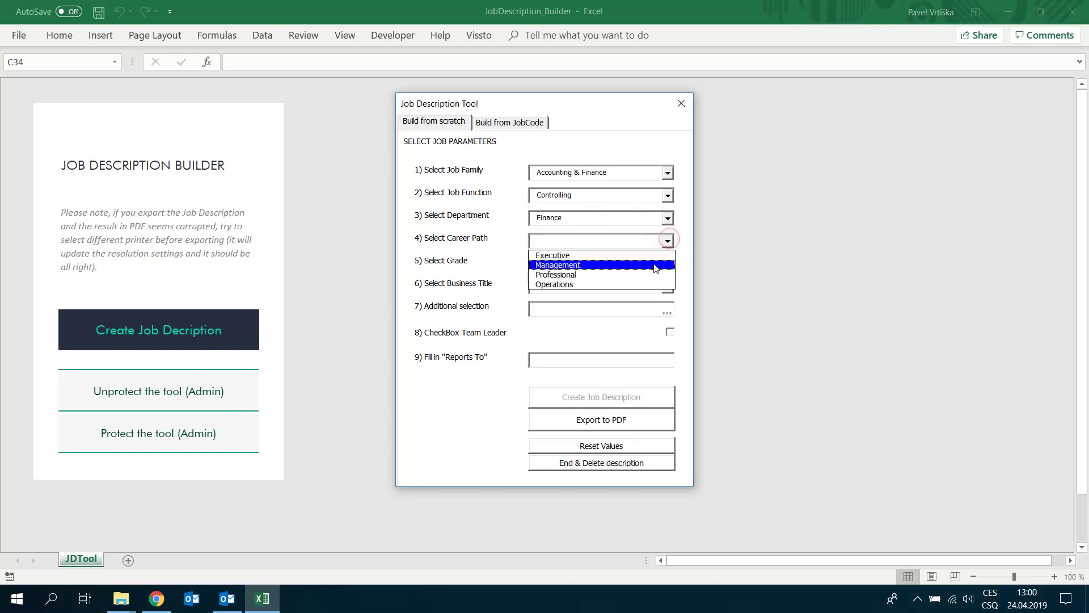
click(651, 265)
click(668, 265)
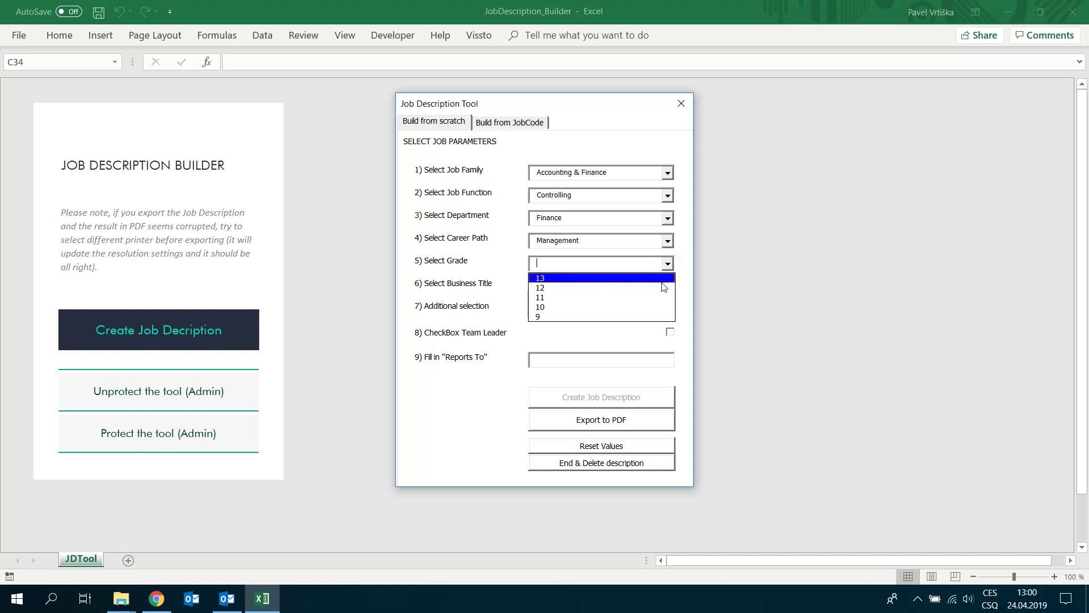
click(662, 289)
click(668, 288)
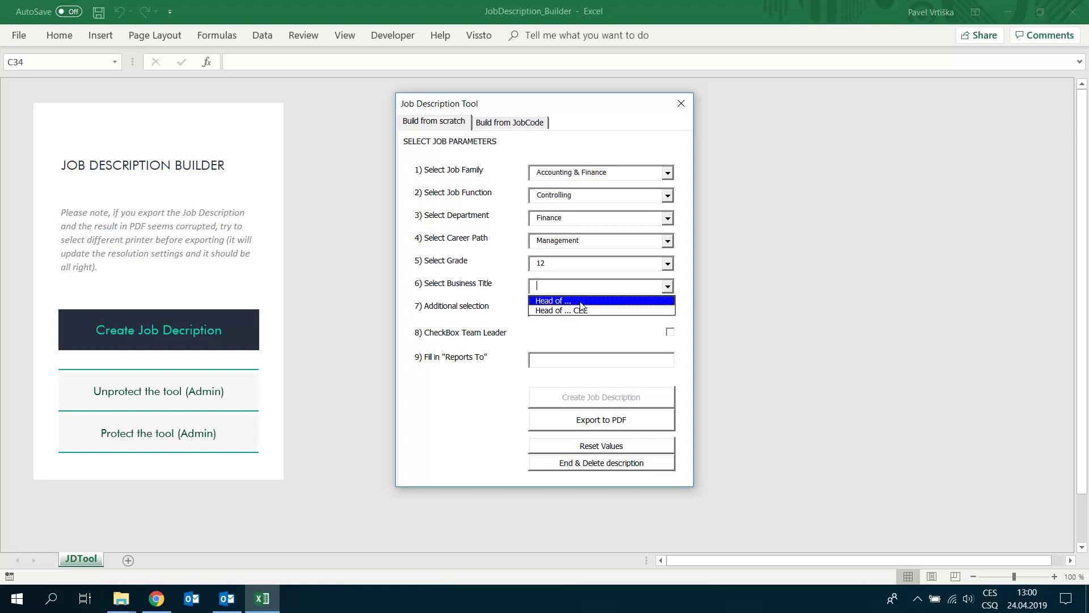
click(610, 302)
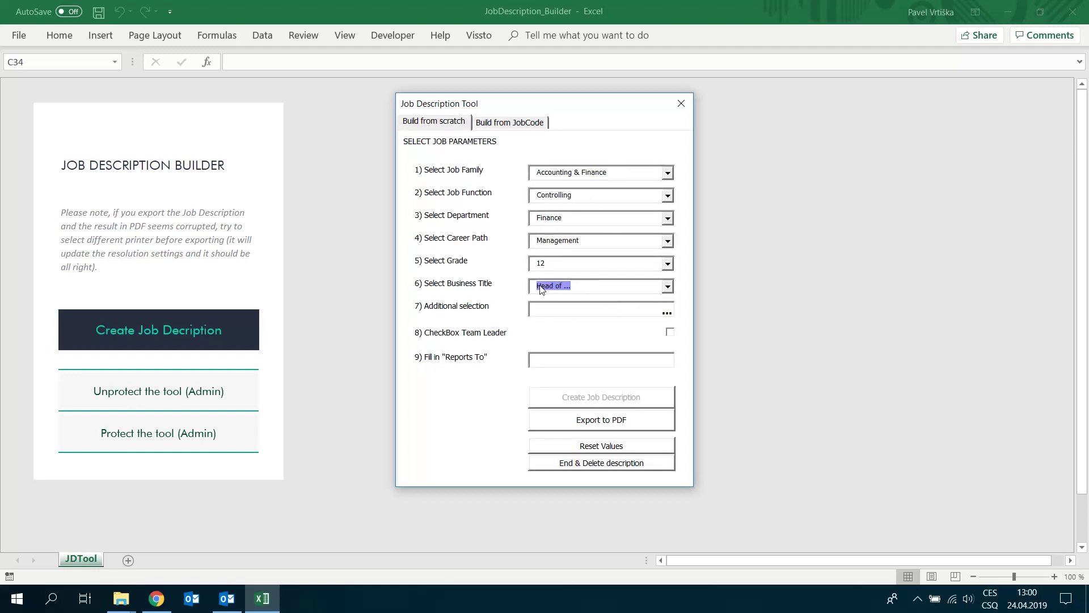
Add Finance from the Business Operations group to the additional selection.
click(590, 313)
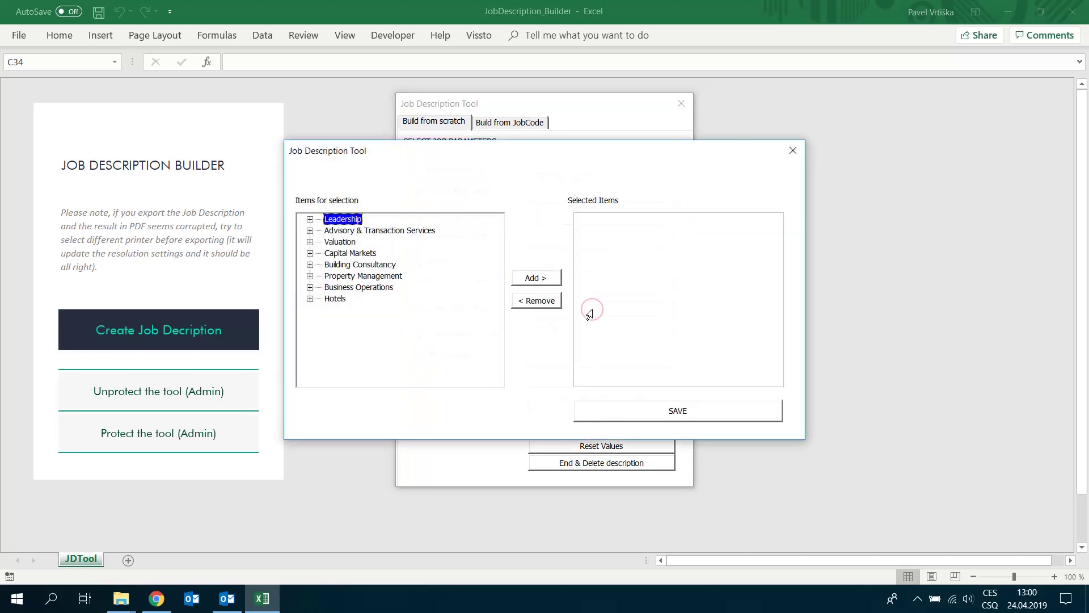
mouse_move(535, 153)
mouse_down()
mouse_move(942, 106)
mouse_move(825, 113)
mouse_up()
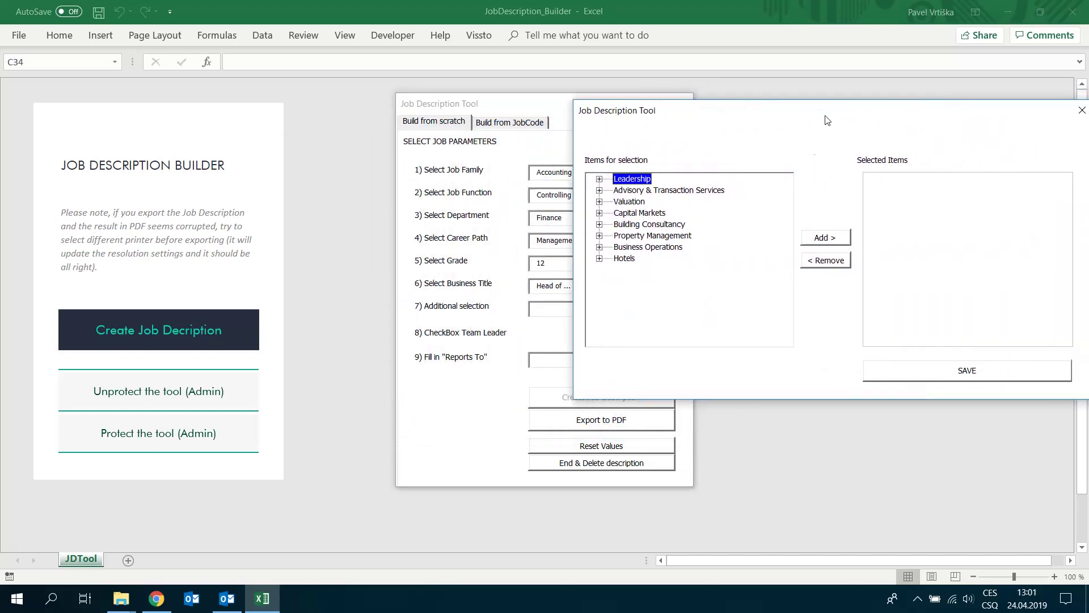
click(600, 247)
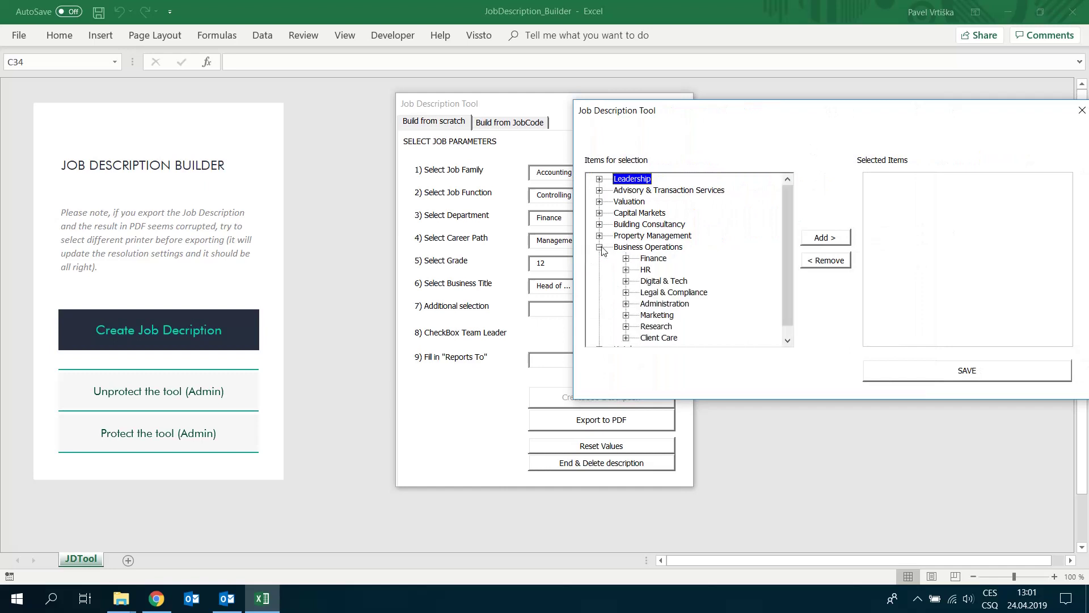
click(654, 259)
click(825, 239)
Add and remove Digital & Tech, save the selection, and set Reports To to Managing Director CZE.
click(665, 281)
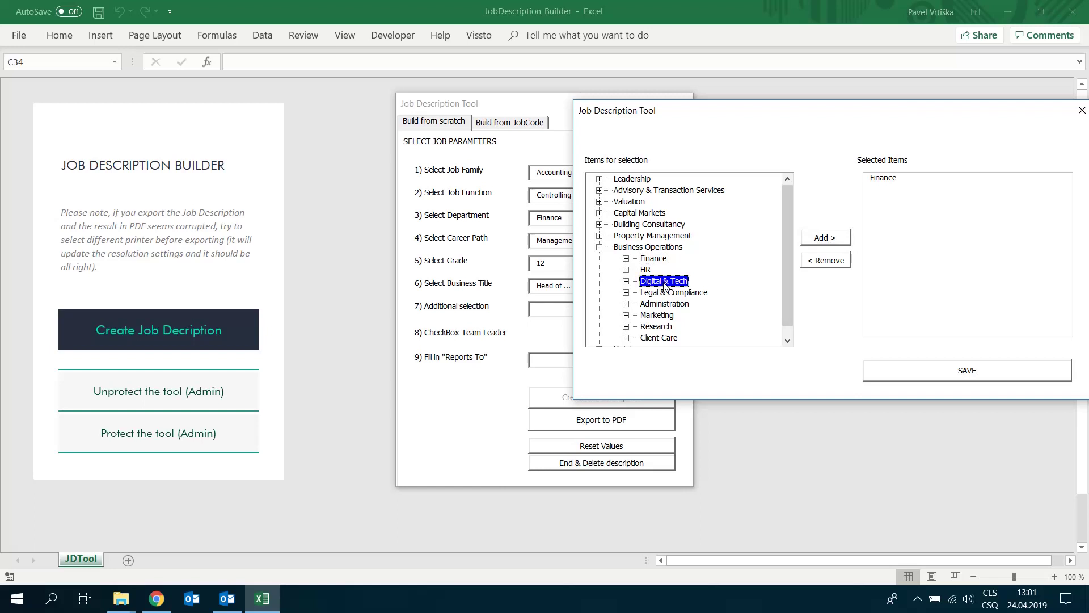
click(825, 238)
click(913, 189)
click(821, 263)
click(967, 372)
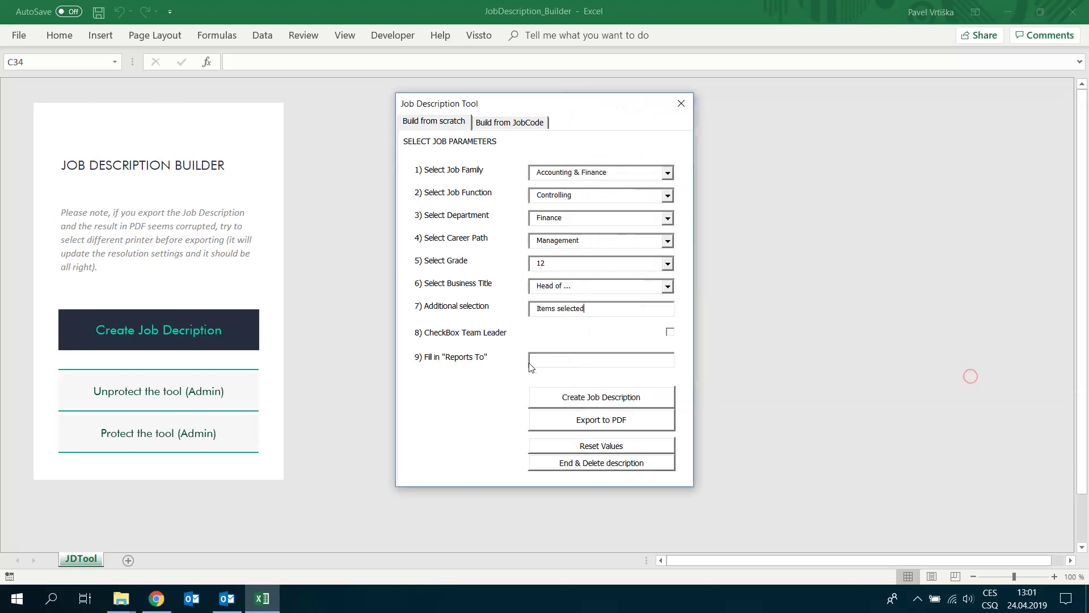
click(562, 359)
text(Managing Director CZE)
Create the Head of Finance job description sheet and move the form aside to view it.
click(542, 394)
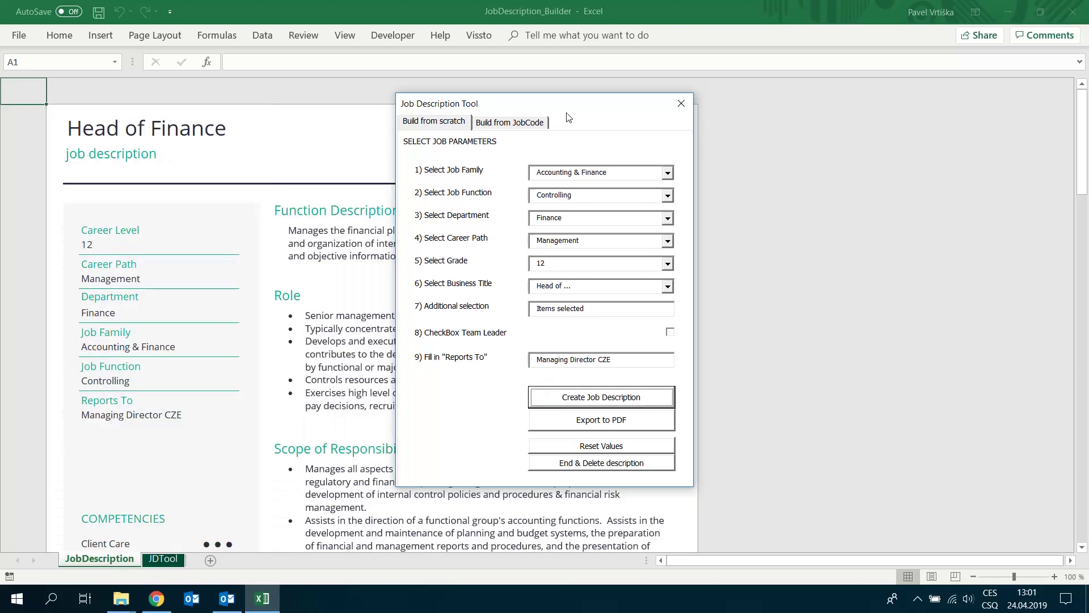
drag(568, 115, 878, 123)
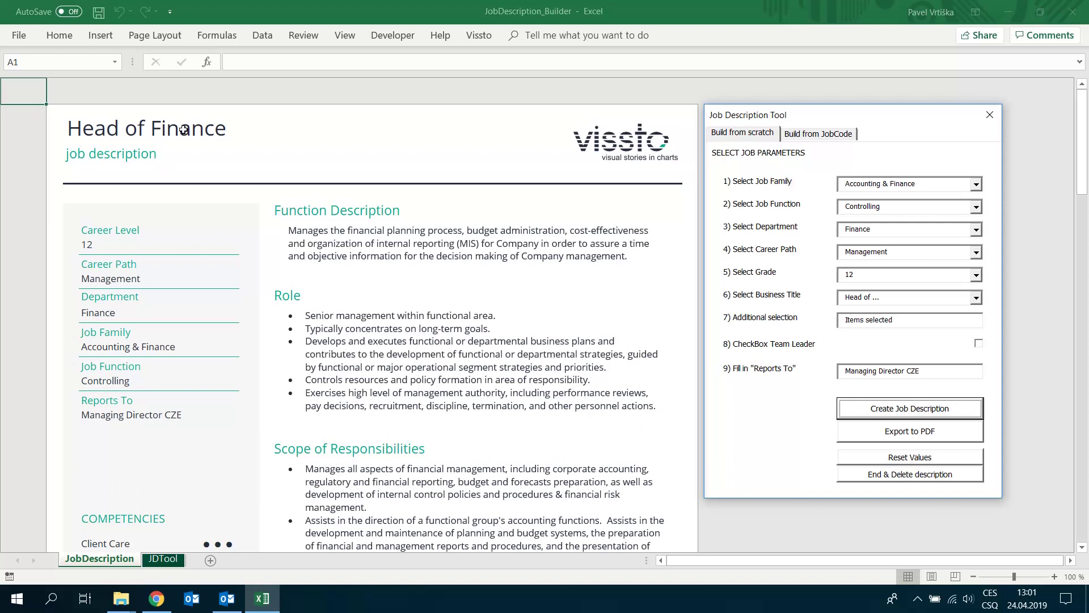
scroll(235, 156, down, 3)
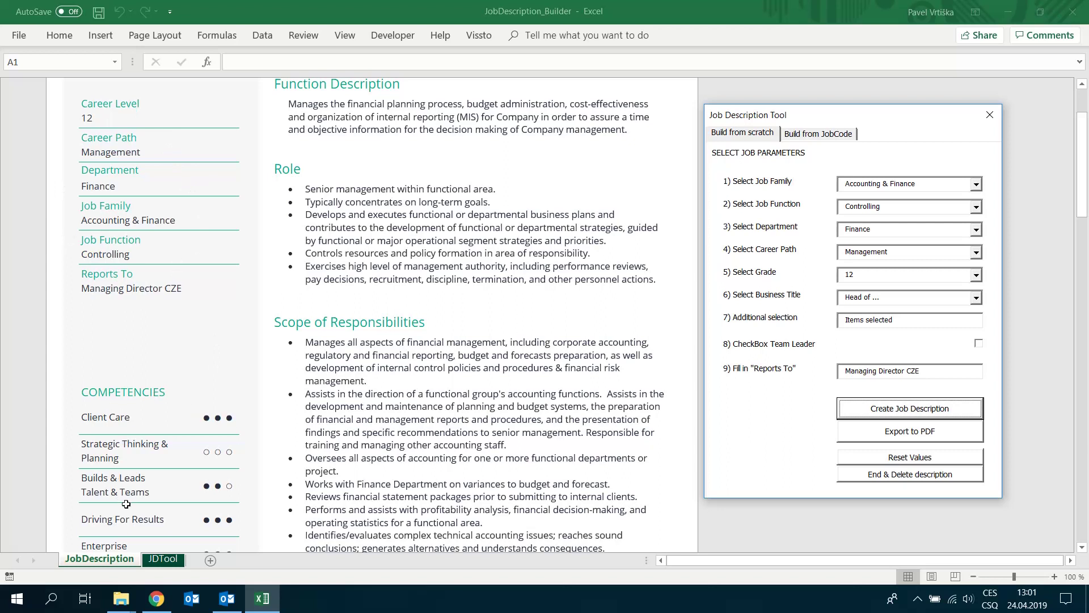
scroll(127, 505, down, 2)
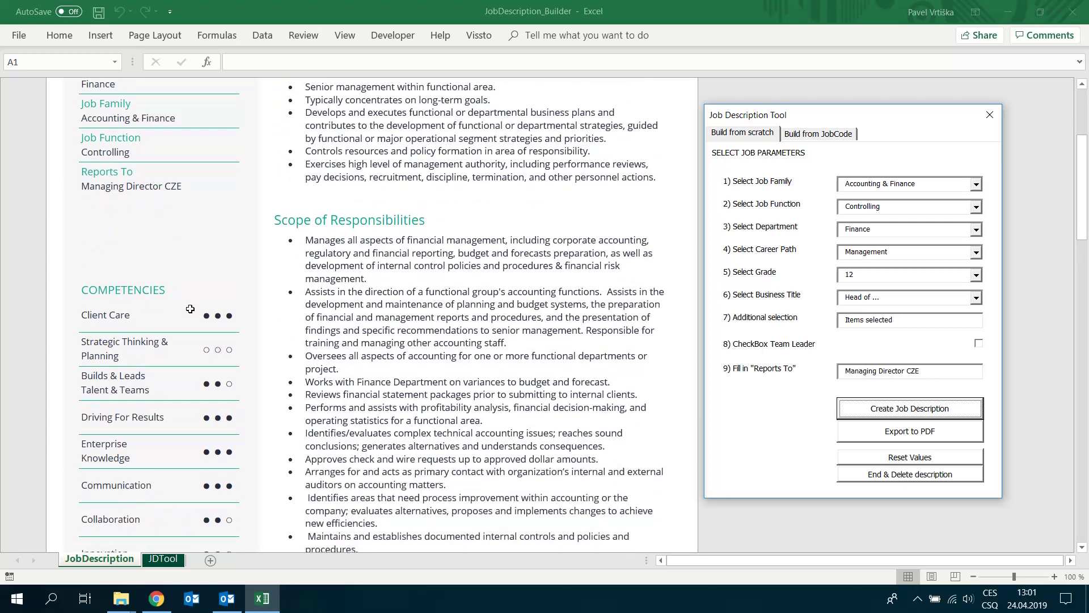
scroll(220, 312, up, 3)
scroll(220, 311, up, 2)
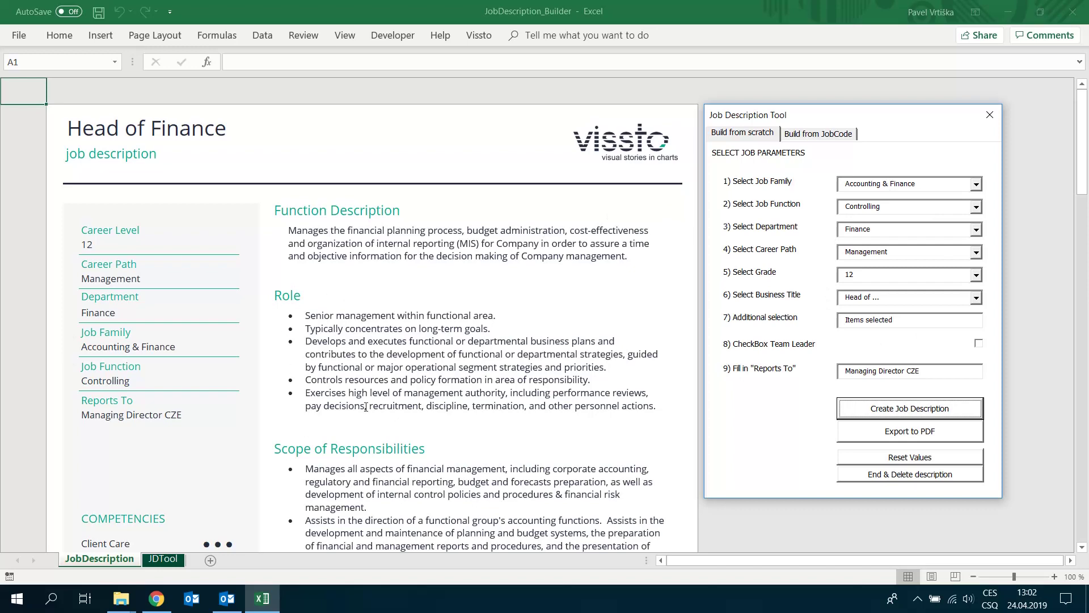
scroll(434, 332, down, 5)
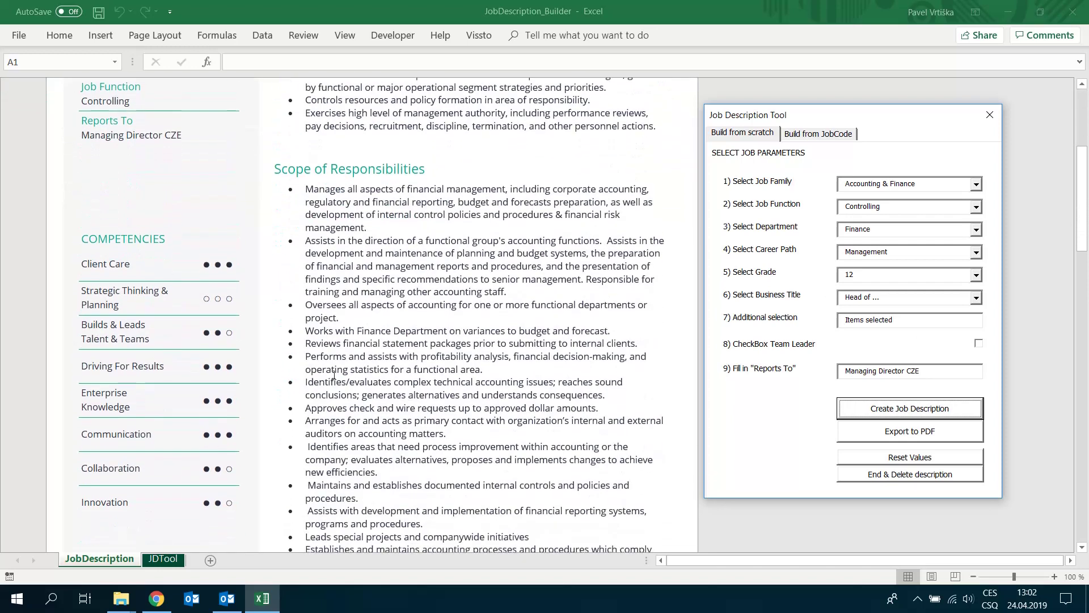
scroll(563, 328, down, 4)
scroll(564, 328, down, 2)
scroll(564, 328, down, 6)
scroll(563, 327, down, 2)
scroll(563, 328, down, 2)
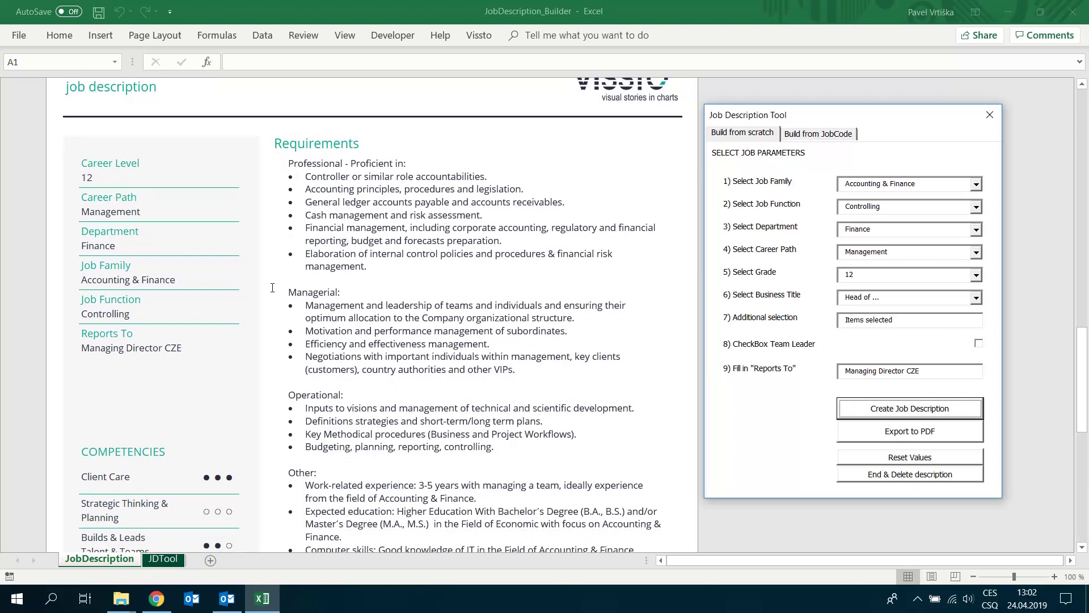
scroll(381, 389, down, 2)
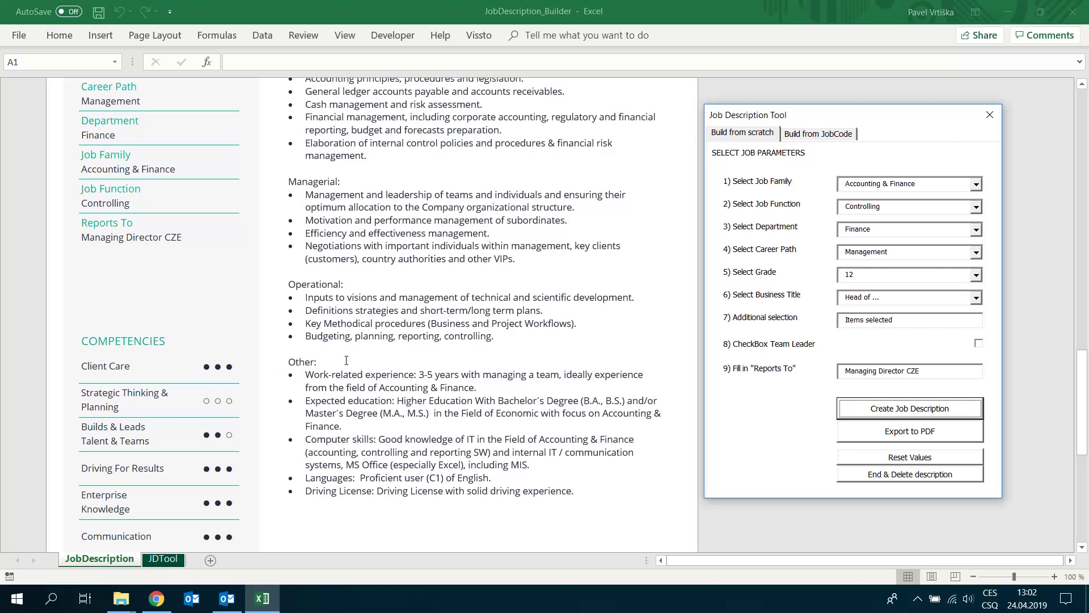
scroll(447, 354, down, 4)
scroll(446, 357, down, 1)
scroll(446, 358, down, 2)
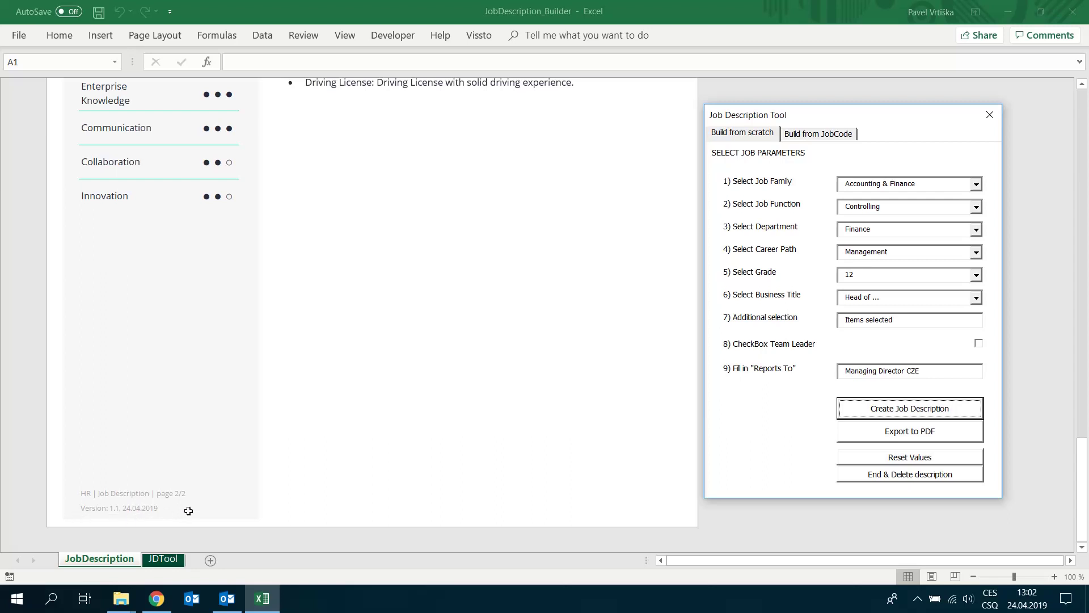
Export the job description to PDF and view it at Fit Page in Acrobat.
click(932, 439)
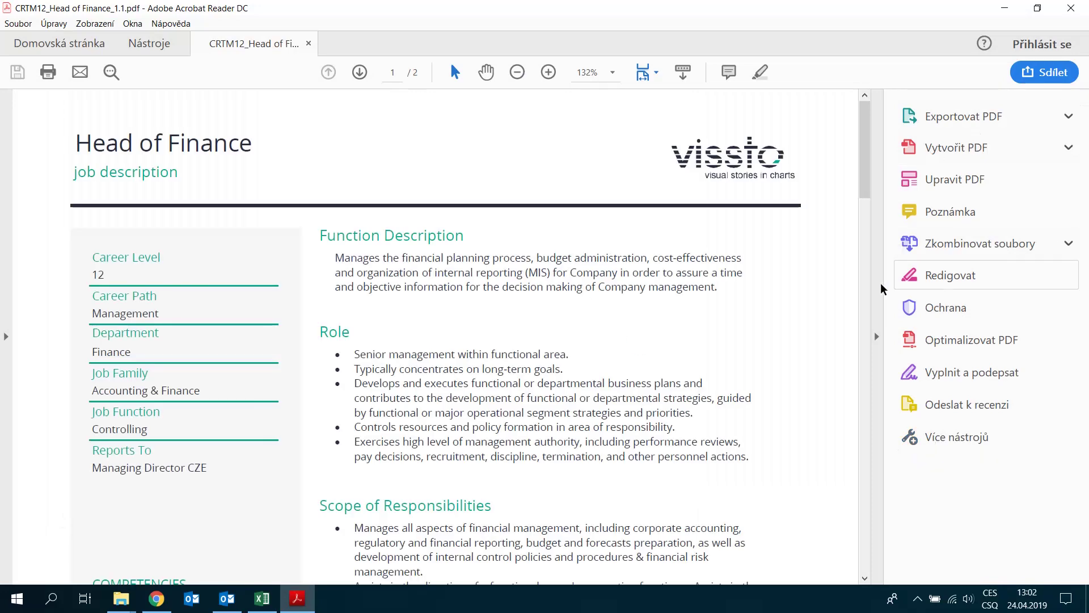
click(876, 332)
click(646, 72)
click(664, 116)
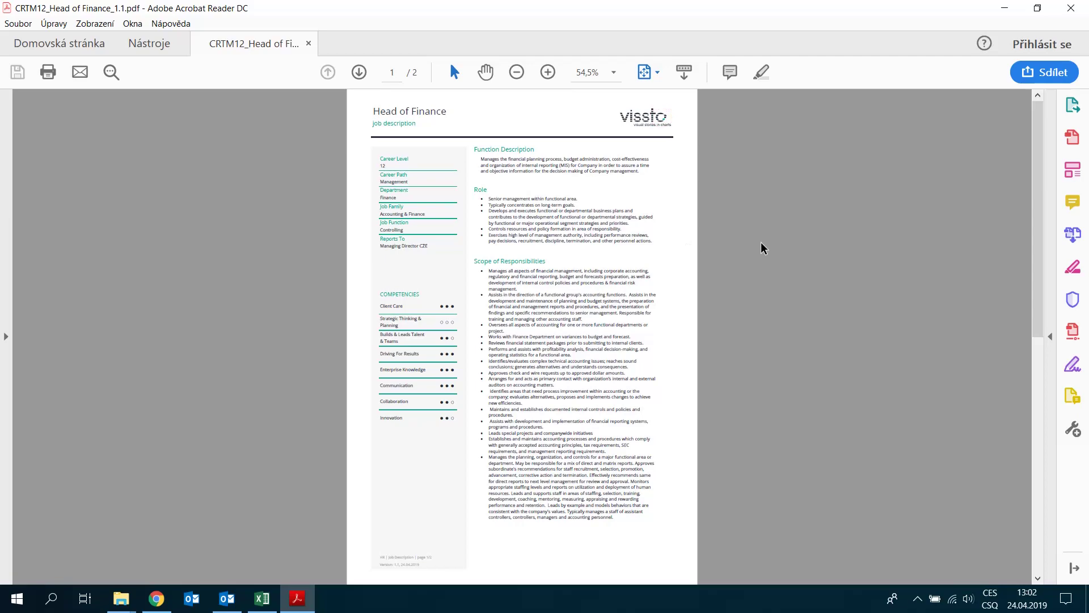
scroll(762, 247, down, 1)
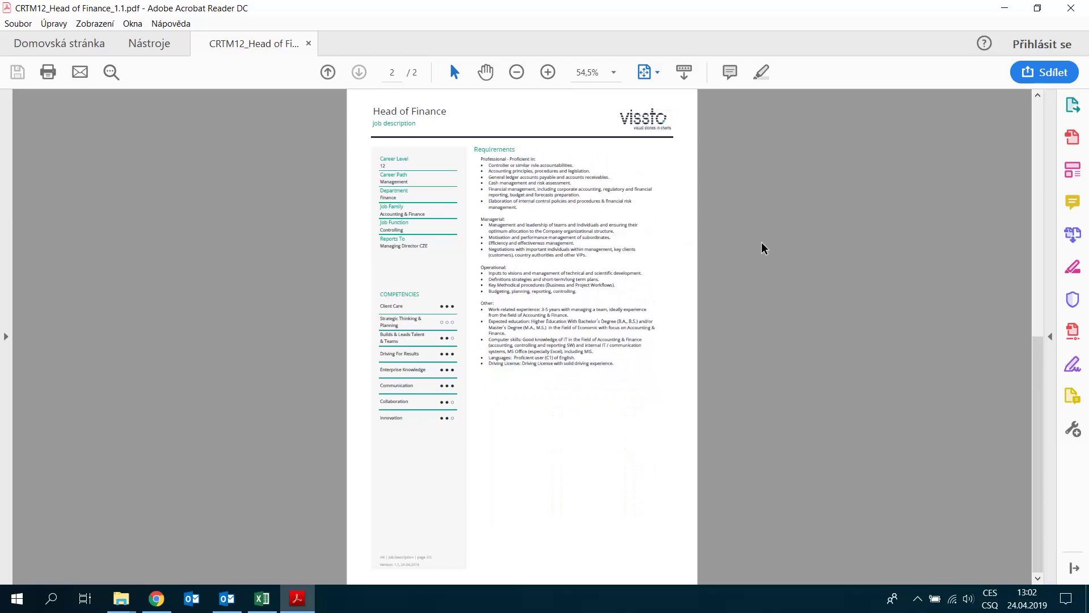
Close Acrobat and delete the generated JobDescription sheet, confirming with Ano.
click(1070, 8)
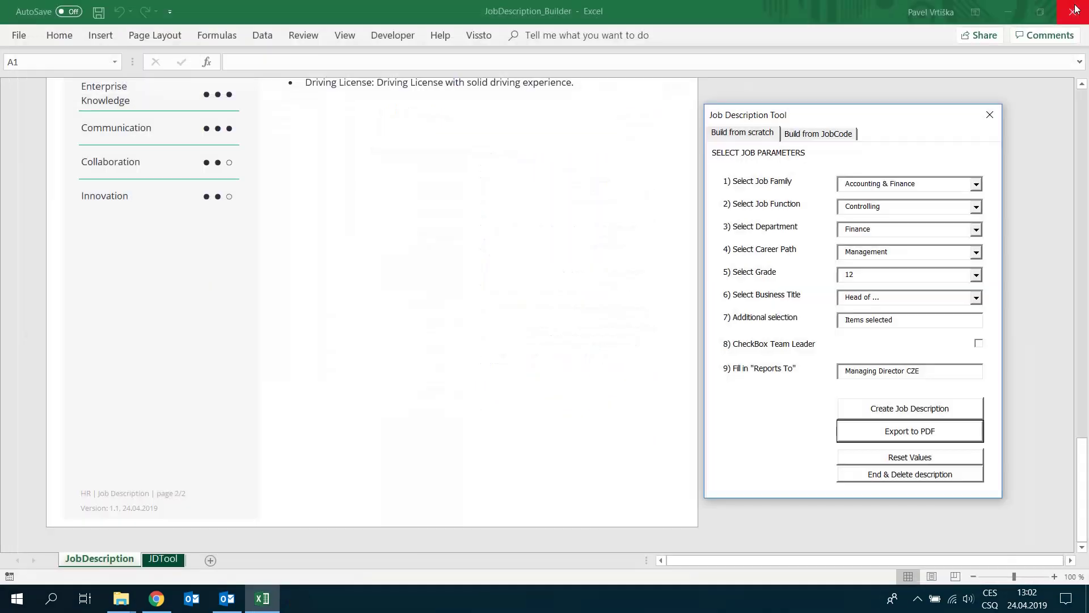
click(911, 477)
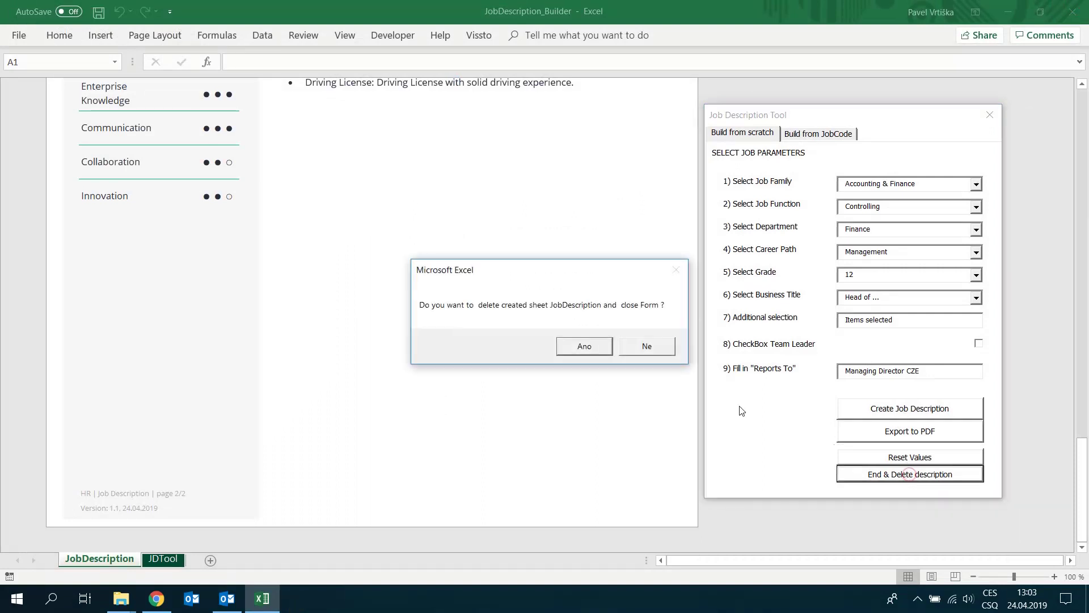
click(565, 349)
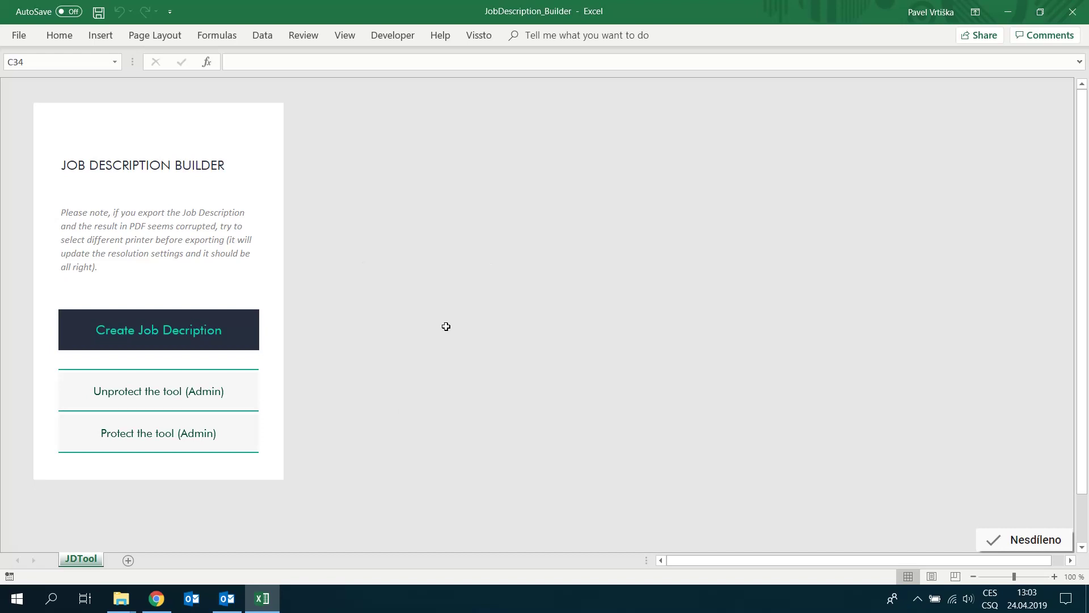
Unprotect the tool's sheets with the admin password and acknowledge the success message.
click(201, 395)
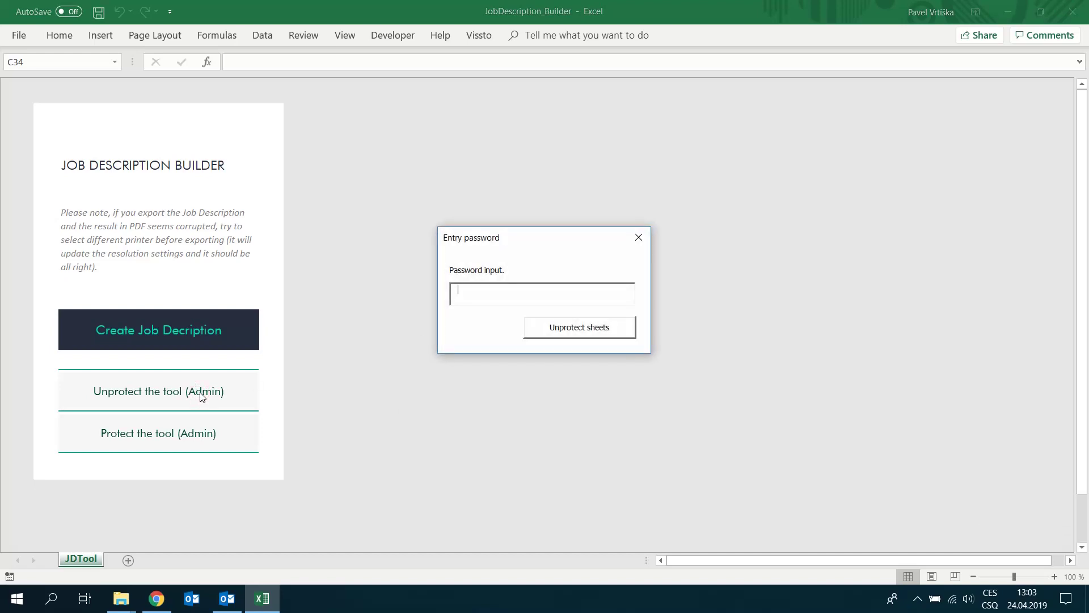
key(Tab)
key(Return)
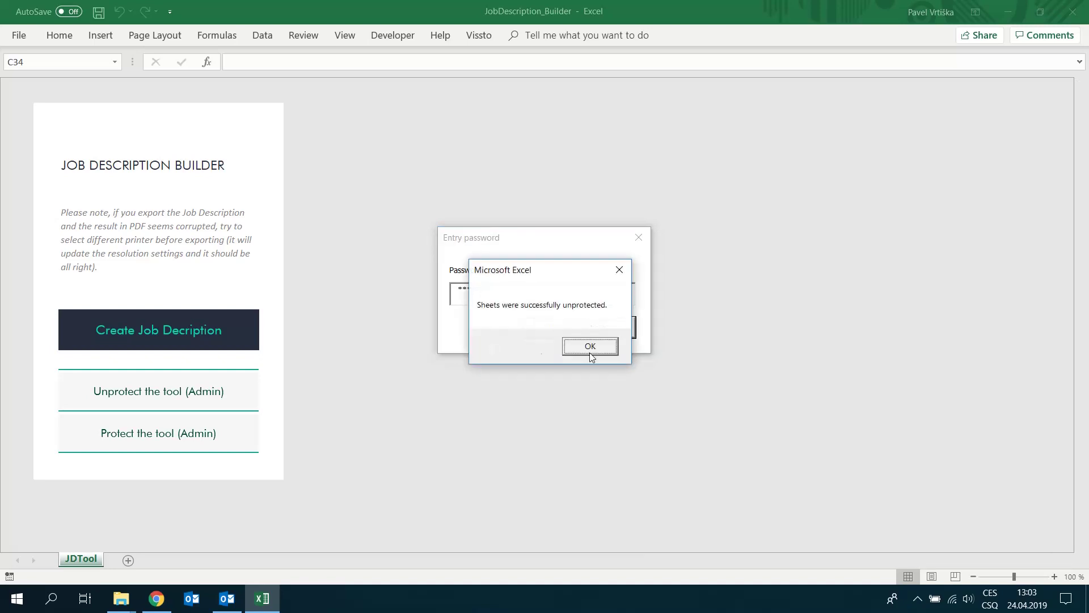
click(595, 349)
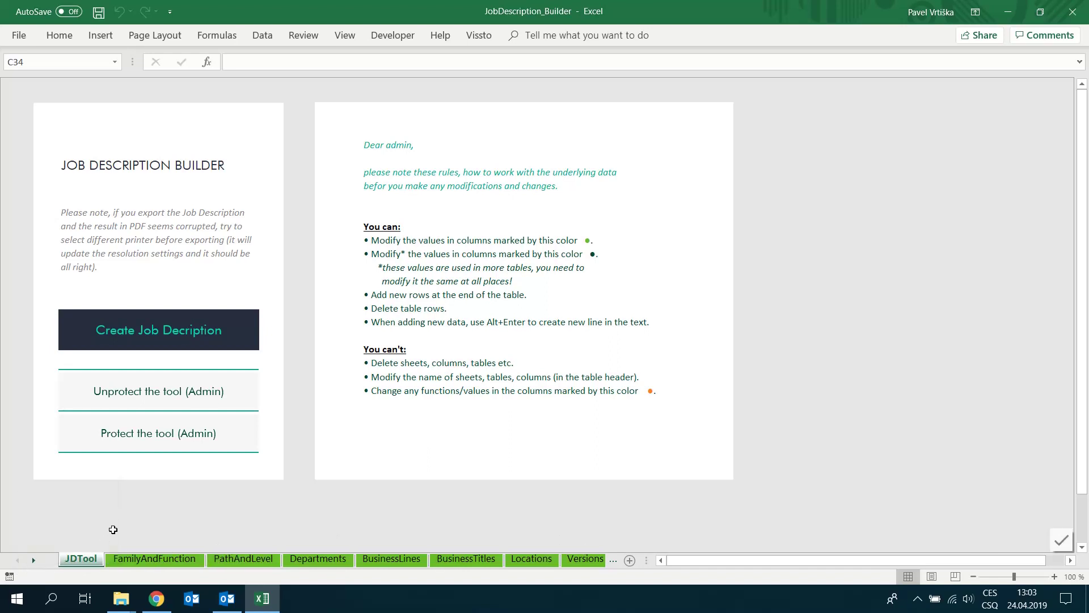
Re-protect all sheets with the admin password and version note 'Updated Accounting and Finance Job Family'.
click(168, 440)
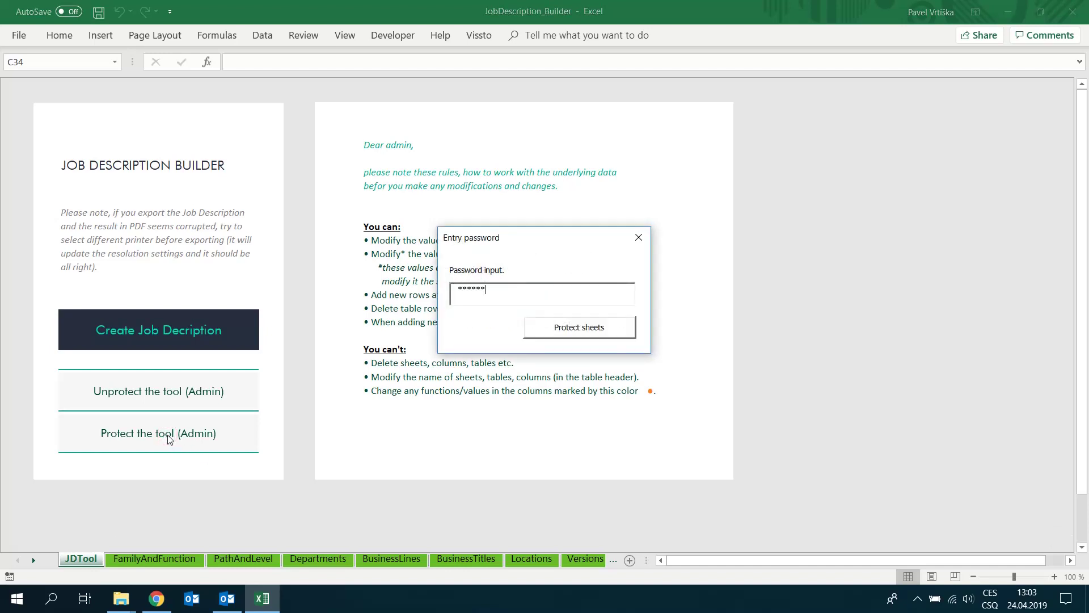
key(Tab)
click(592, 328)
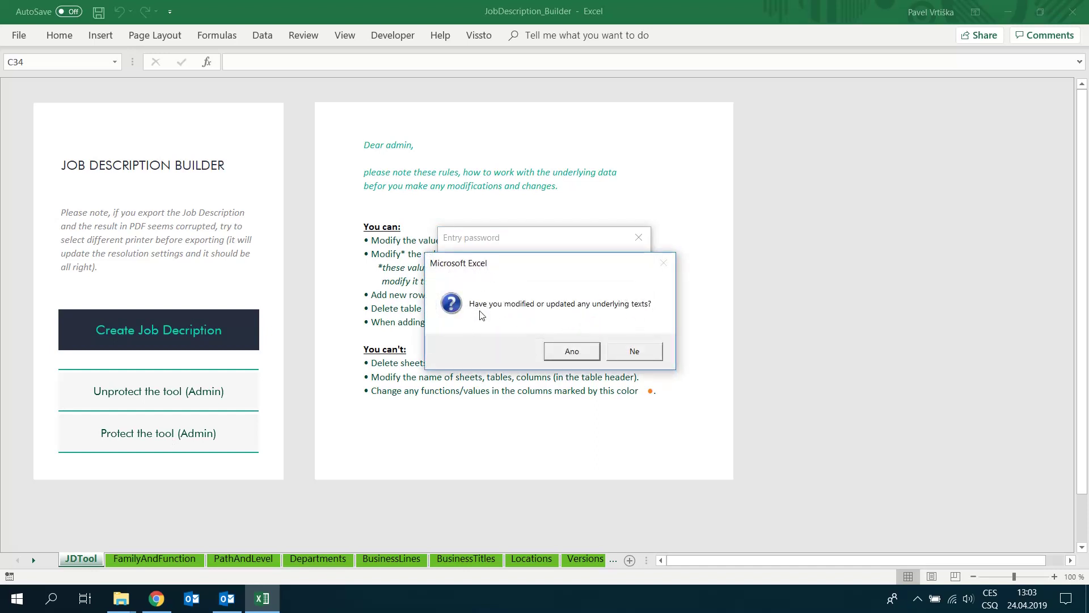
click(588, 356)
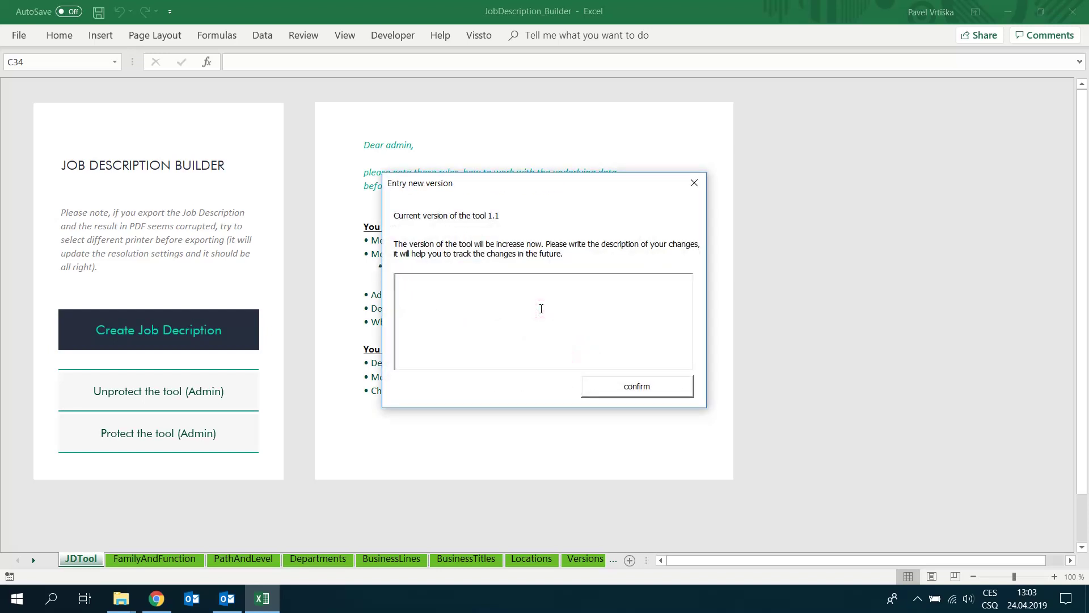
text(Updated )
text(Accounting and Finance Job Family)
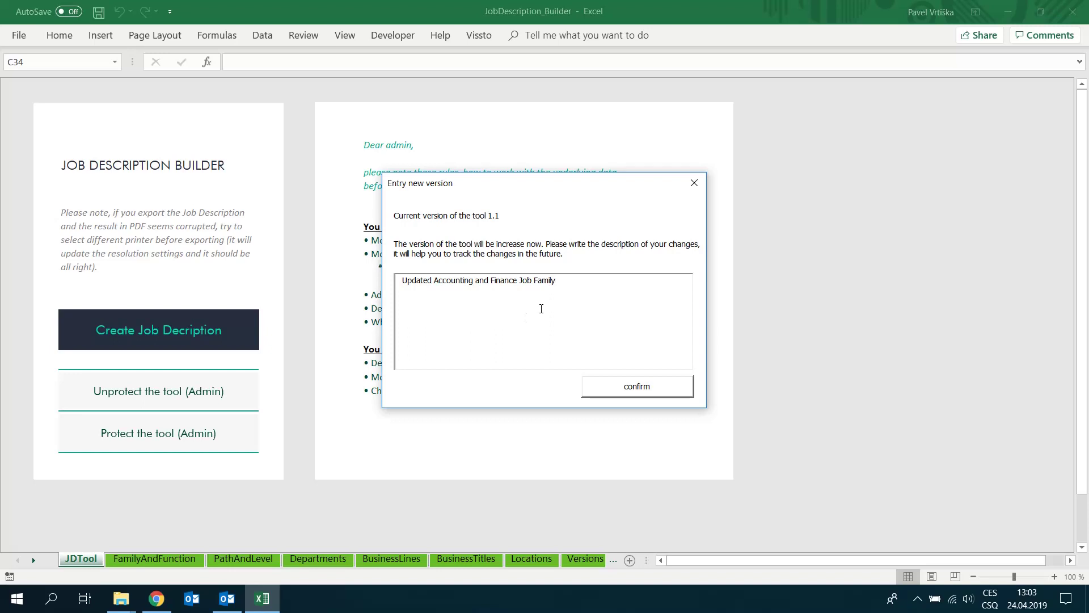
click(631, 393)
click(602, 333)
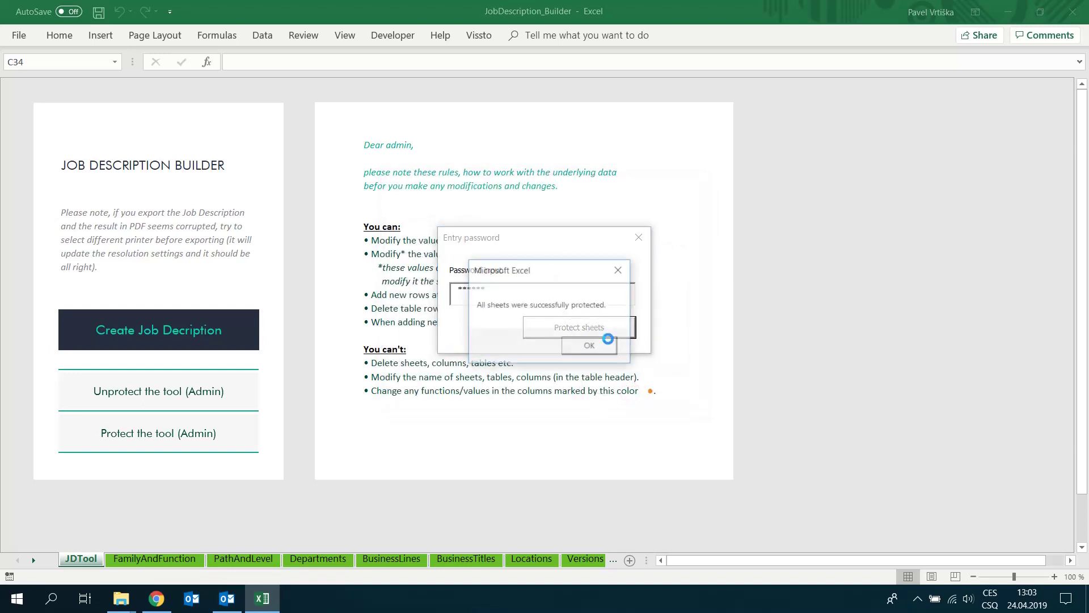
click(603, 343)
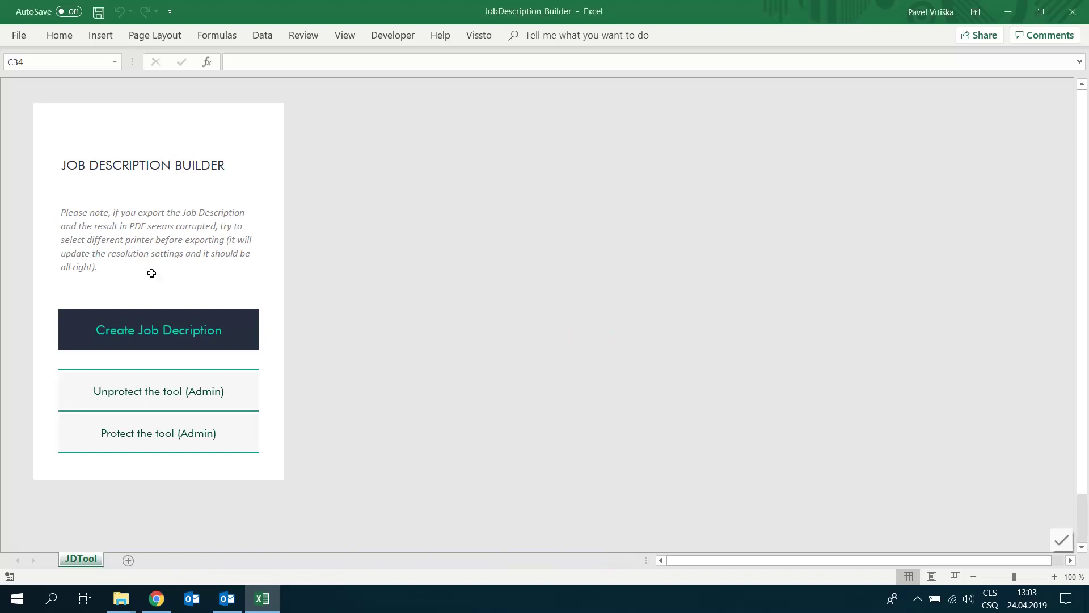